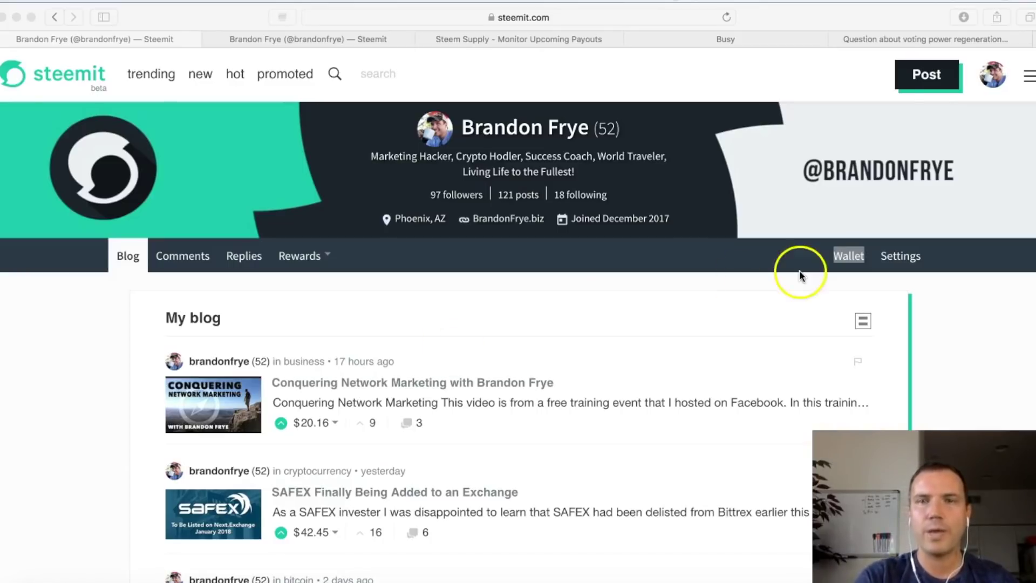
# Read the Steemit discussion about voting power regeneration and return to the profile's blog page
pyautogui.click(873, 38)
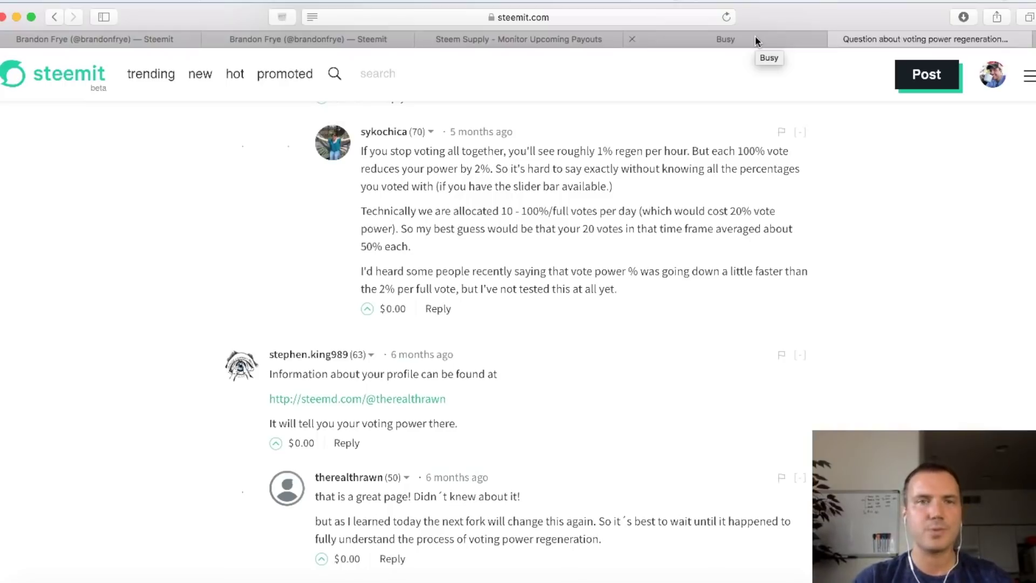
pyautogui.click(157, 38)
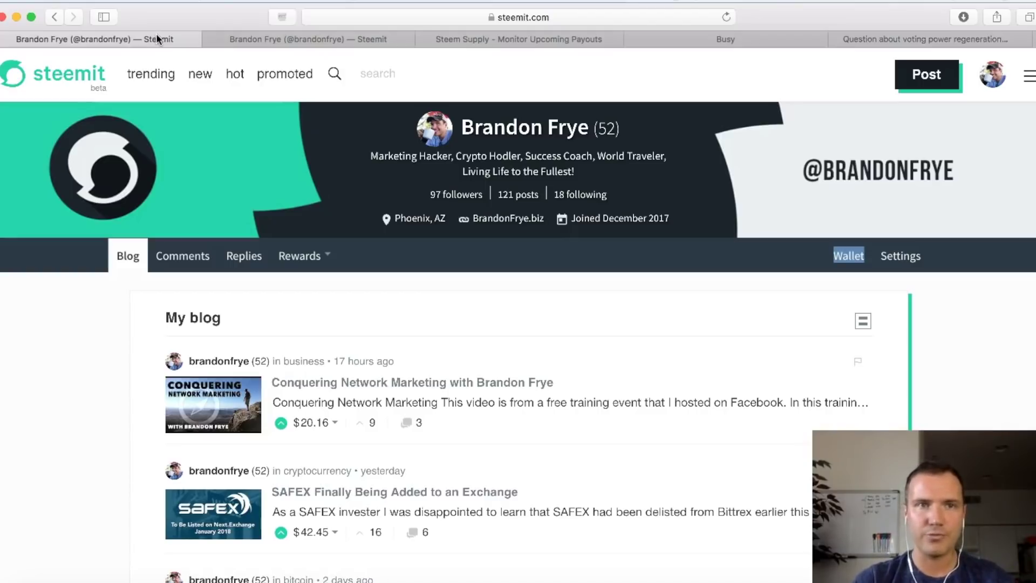
pyautogui.click(256, 36)
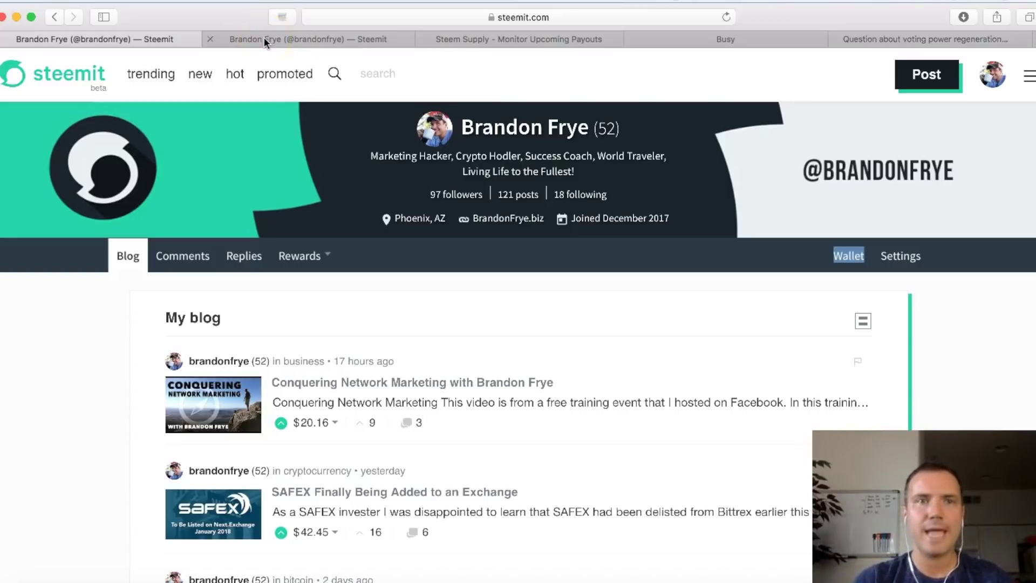
# Refresh the Steem Supply page and check the account's current voting power and vote worth
pyautogui.click(460, 39)
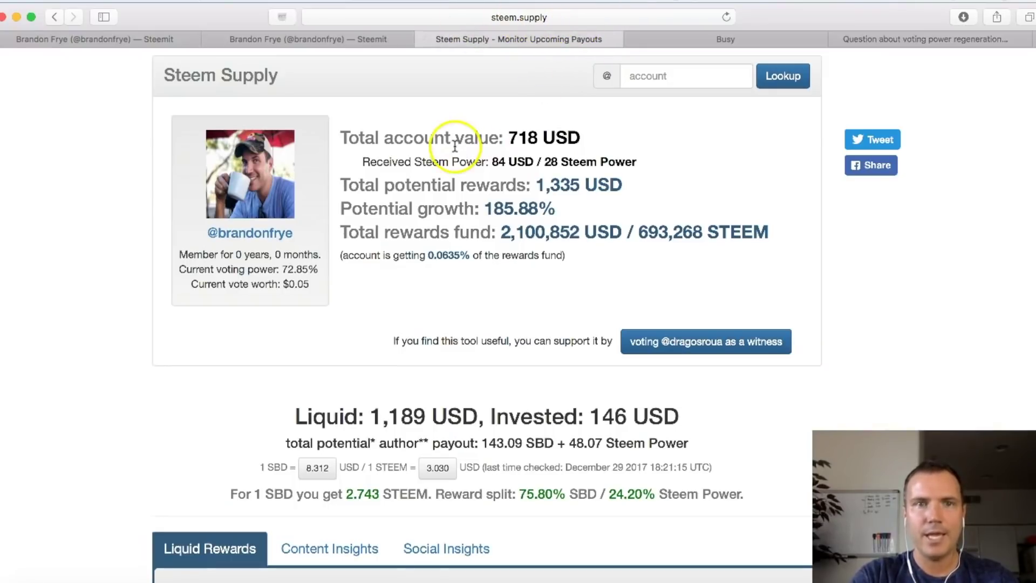
pyautogui.click(727, 17)
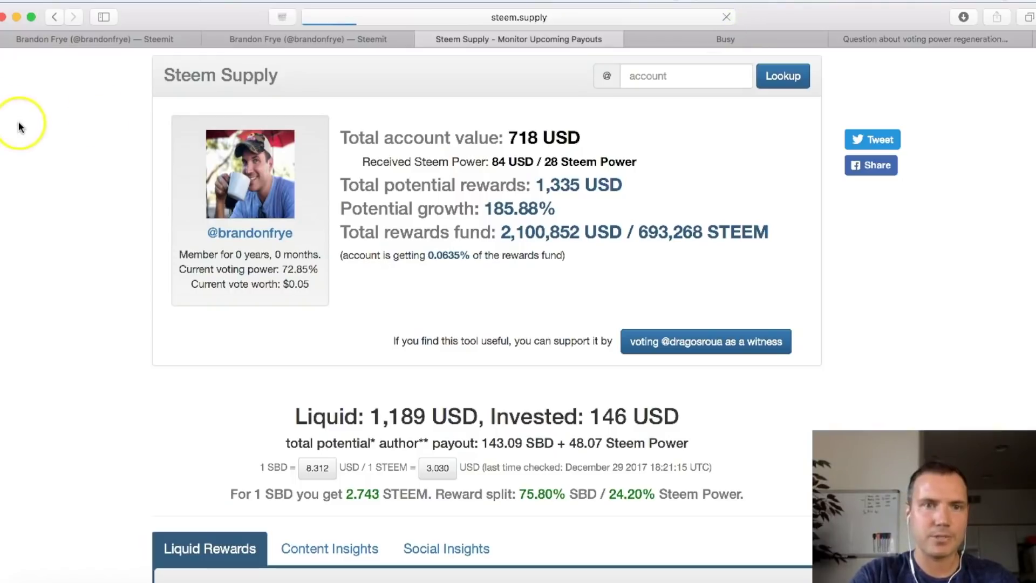
pyautogui.moveTo(18, 127); pyautogui.dragTo(90, 211)
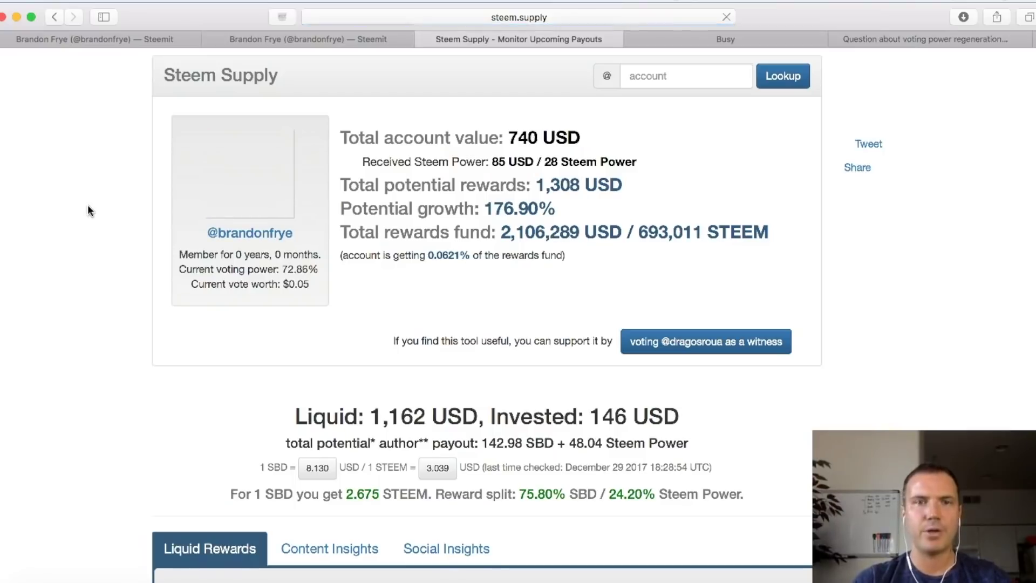
pyautogui.moveTo(88, 206); pyautogui.dragTo(162, 213)
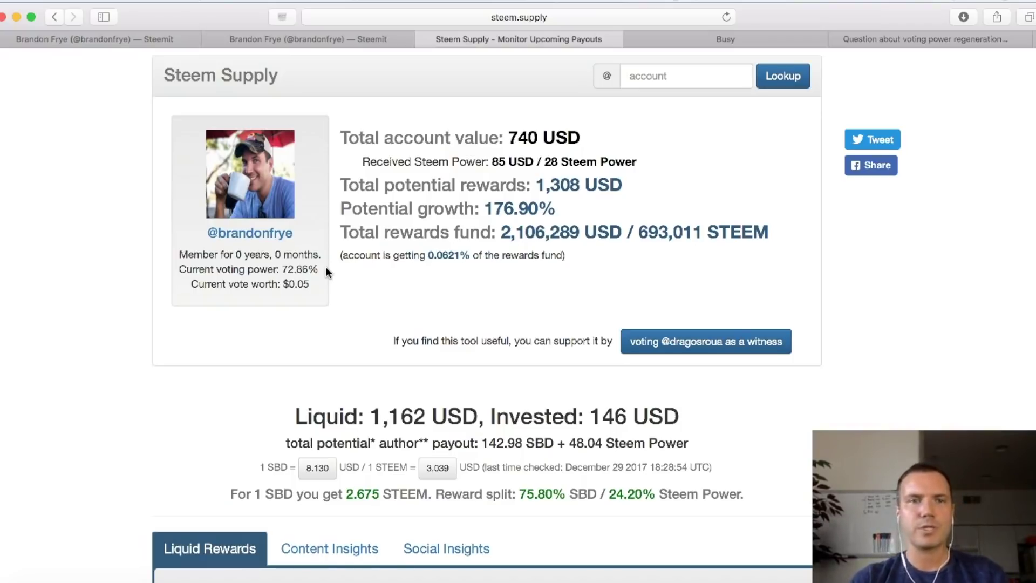
# Review the Steem Power and other balances in the Steemit wallet
pyautogui.click(318, 39)
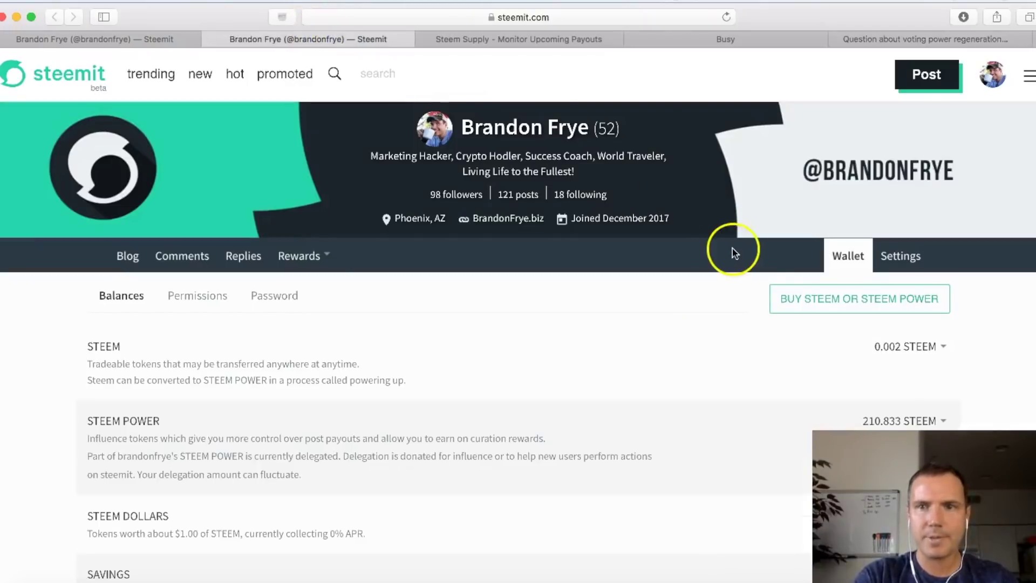
pyautogui.scroll(-6, 763, 251)
pyautogui.scroll(1, 763, 255)
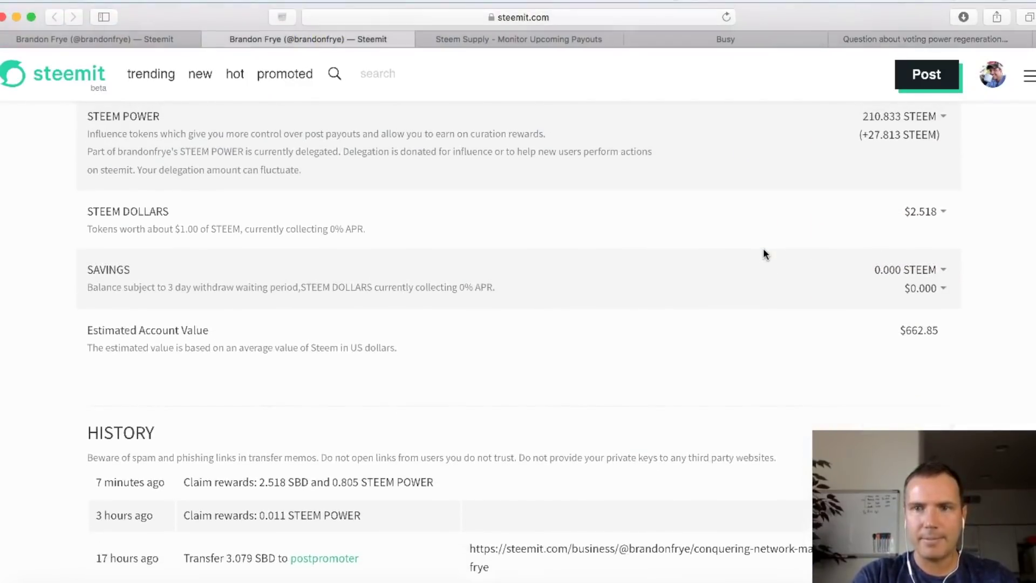
pyautogui.scroll(3, 866, 333)
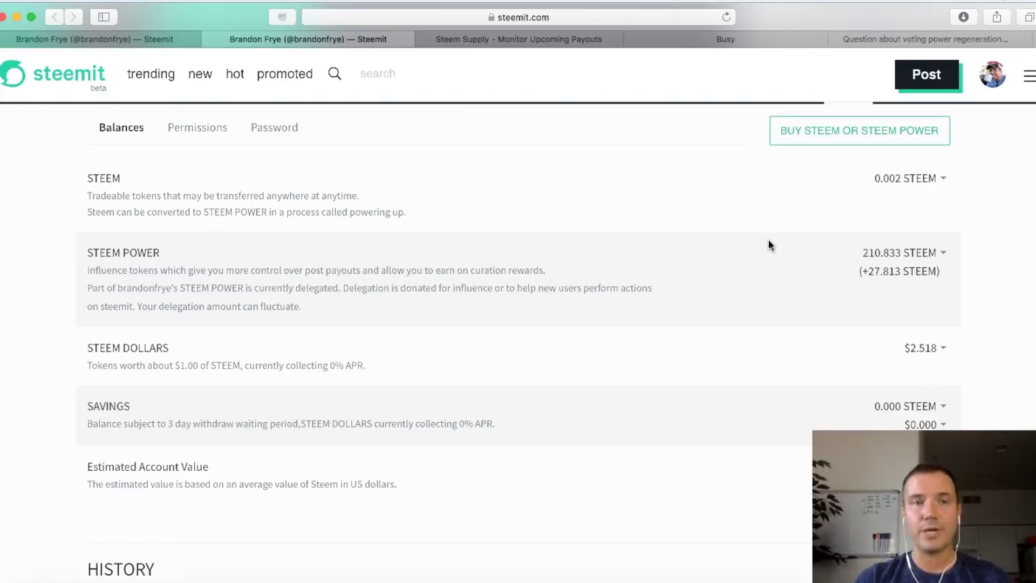
pyautogui.click(844, 136)
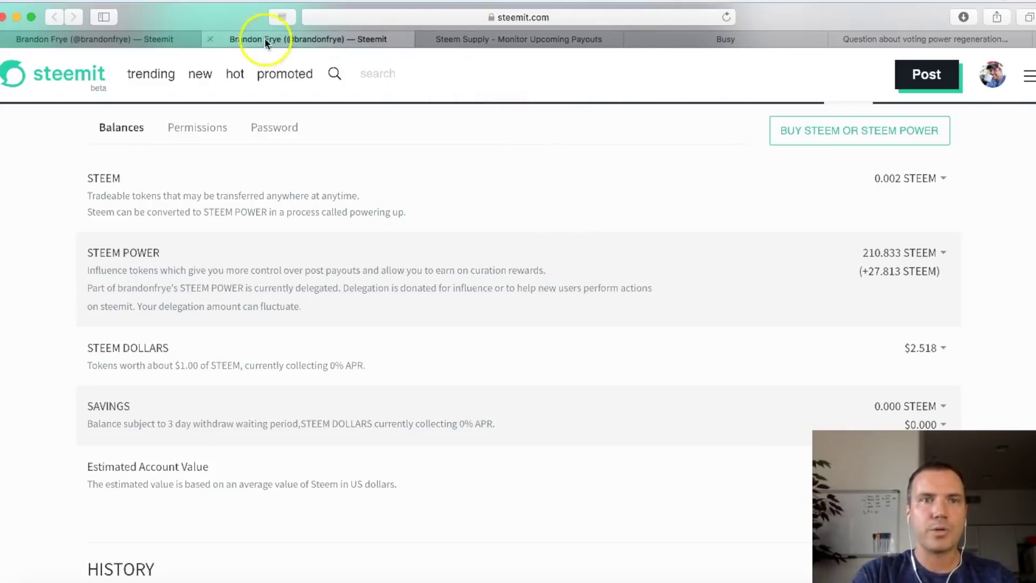
# Close the Steemit wallet page and return to the Steem Supply account overview
pyautogui.click(210, 38)
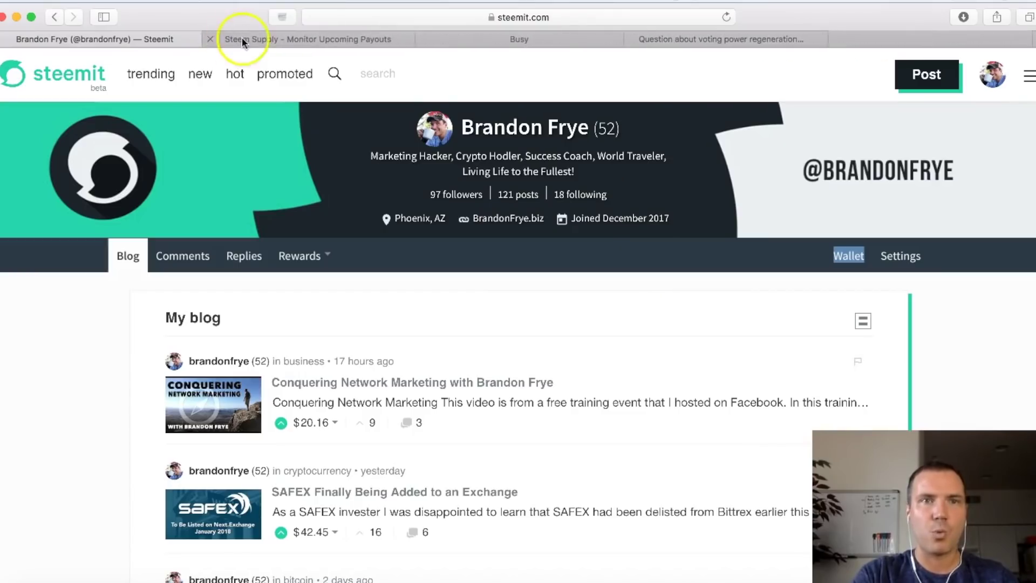
pyautogui.click(285, 39)
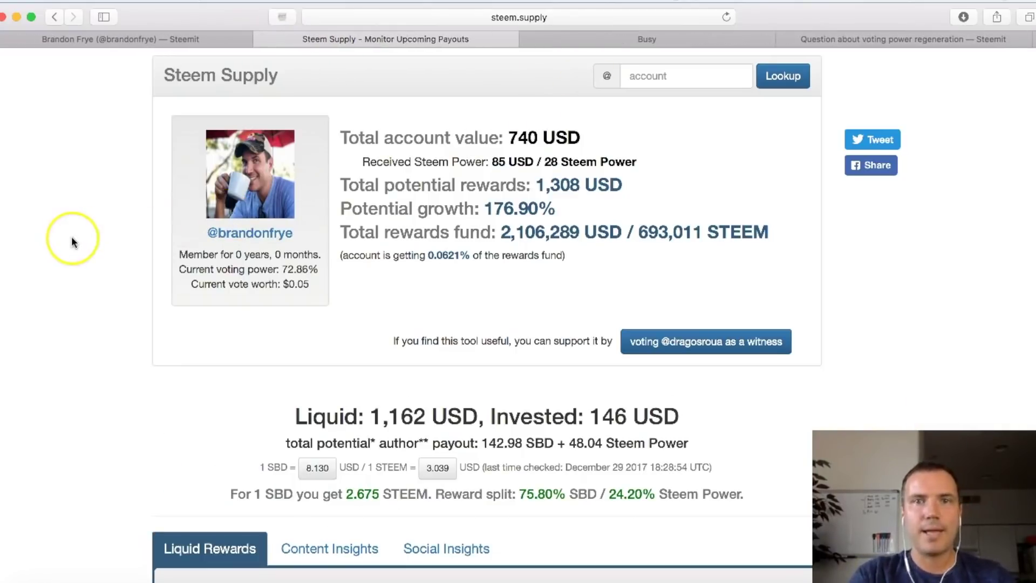
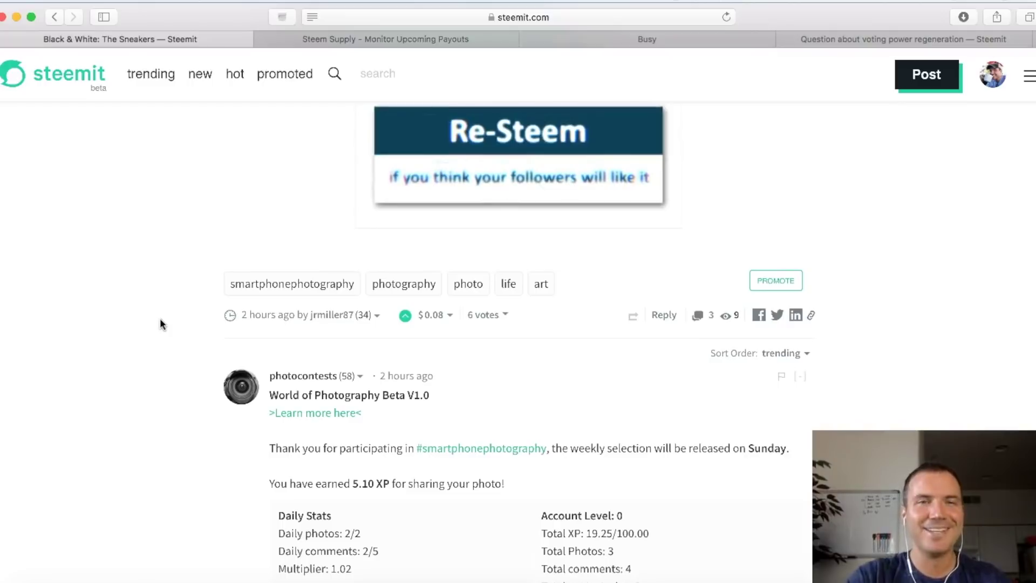
# Switch to Busy and look through the posts in the feed
pyautogui.click(682, 35)
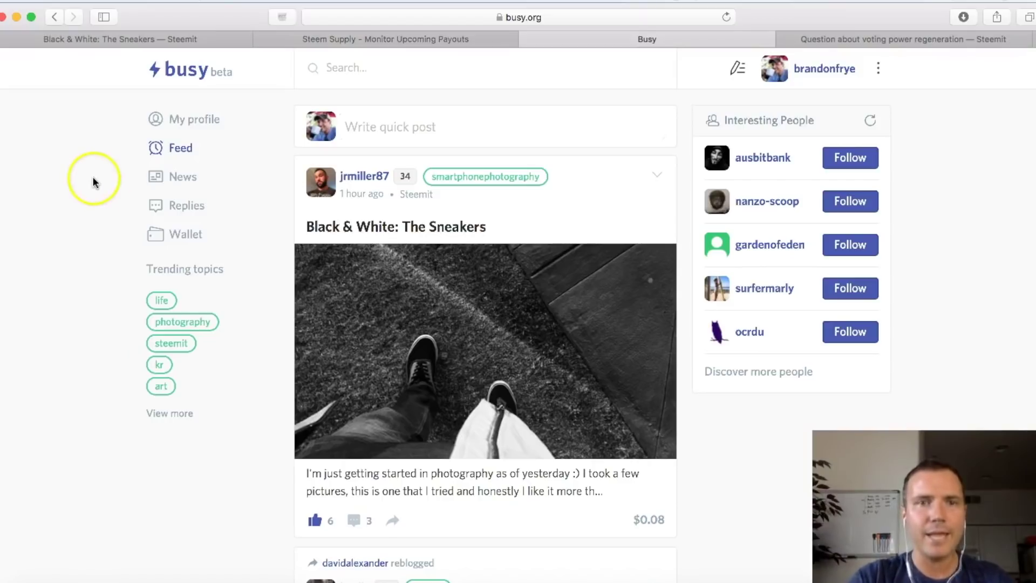
pyautogui.scroll(-5, 94, 178)
pyautogui.scroll(5, 94, 182)
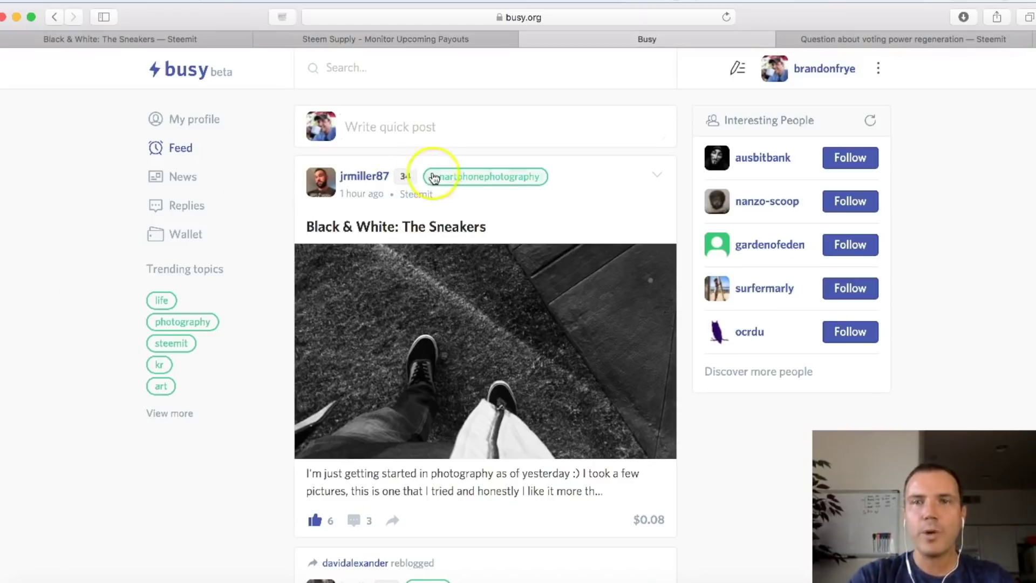
# Set the default vote percent to 50% in the Busy settings and save the change
pyautogui.click(876, 72)
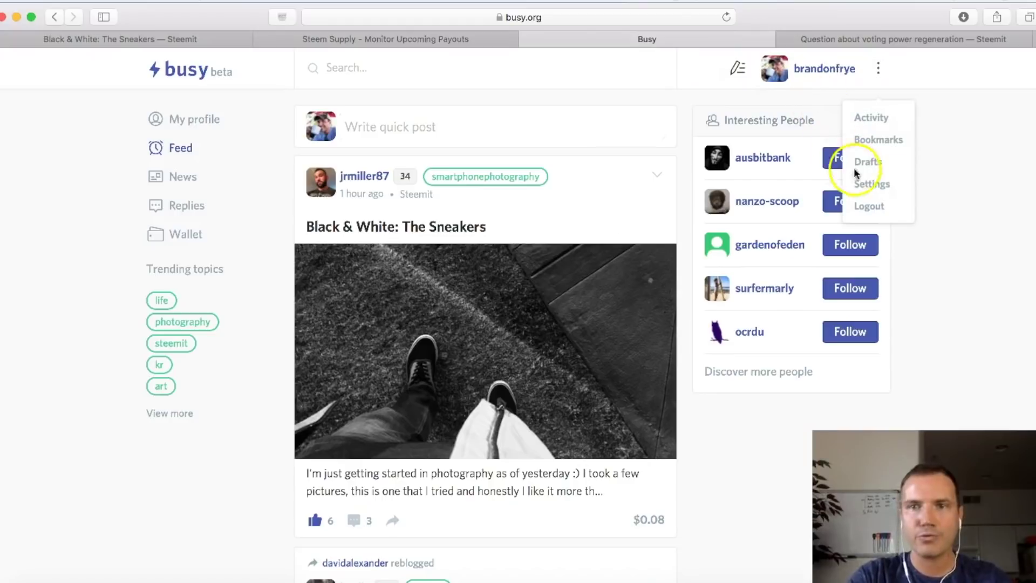
pyautogui.click(870, 184)
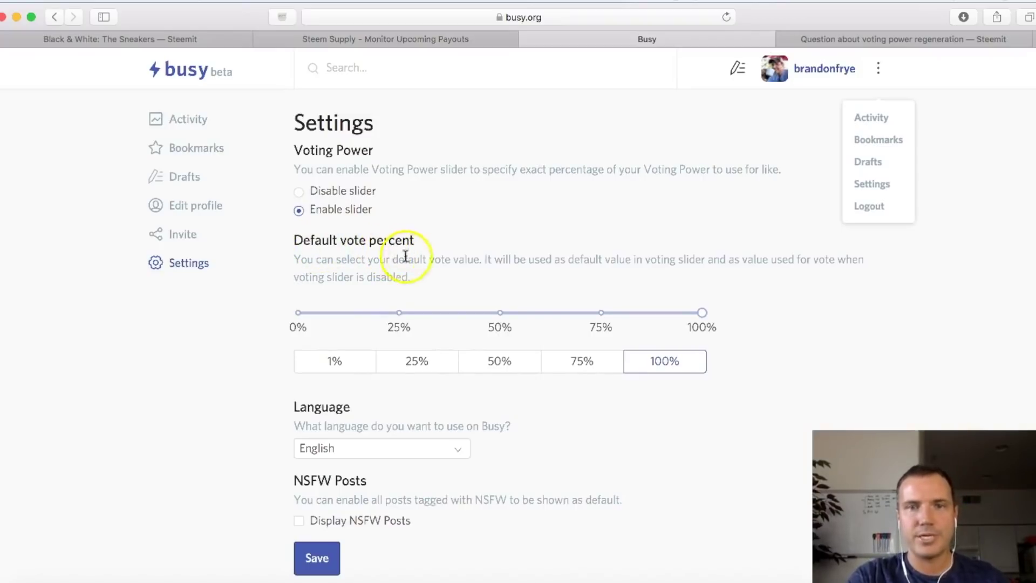
pyautogui.click(501, 312)
pyautogui.click(503, 358)
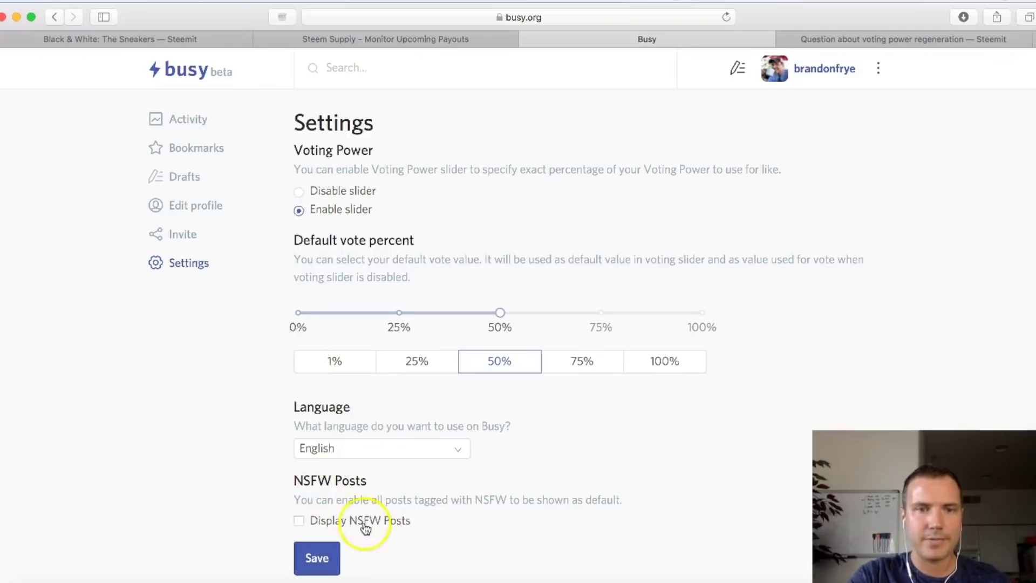
pyautogui.click(321, 561)
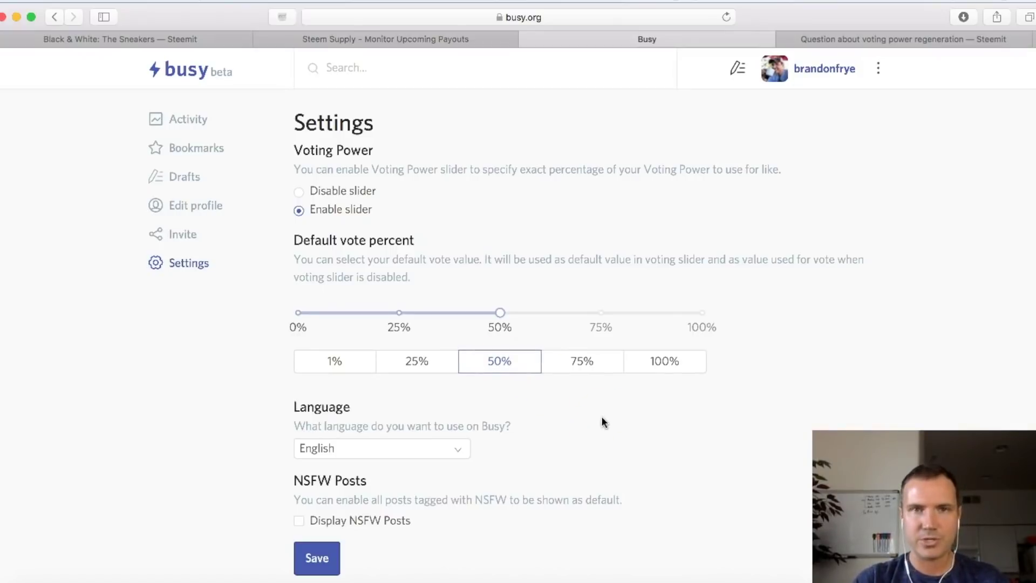
# Check the voting controls under the "Black & White: The Sneakers" post on Steemit, and return to the Busy settings
pyautogui.click(108, 39)
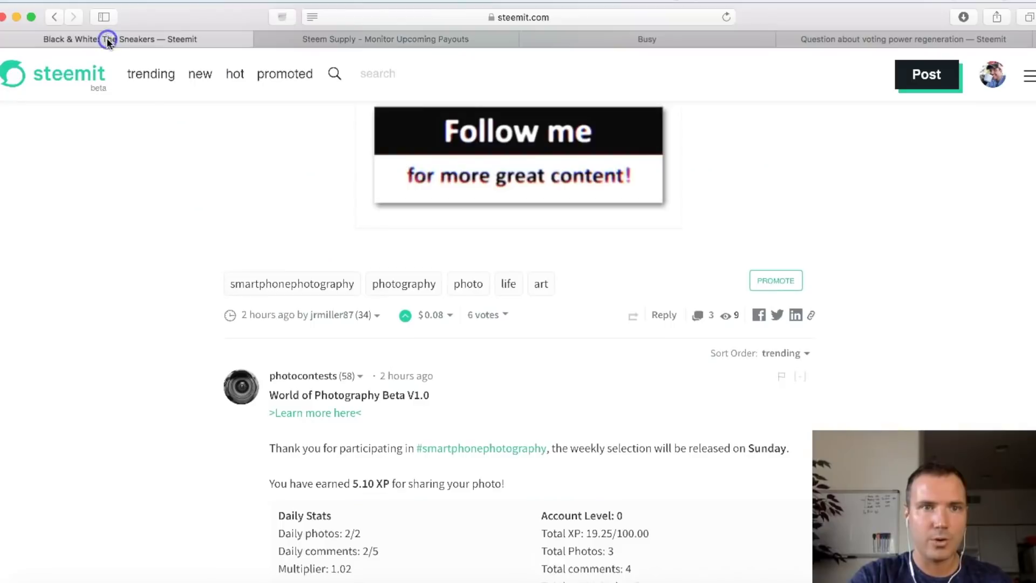
pyautogui.scroll(-5, 345, 258)
pyautogui.scroll(2, 358, 307)
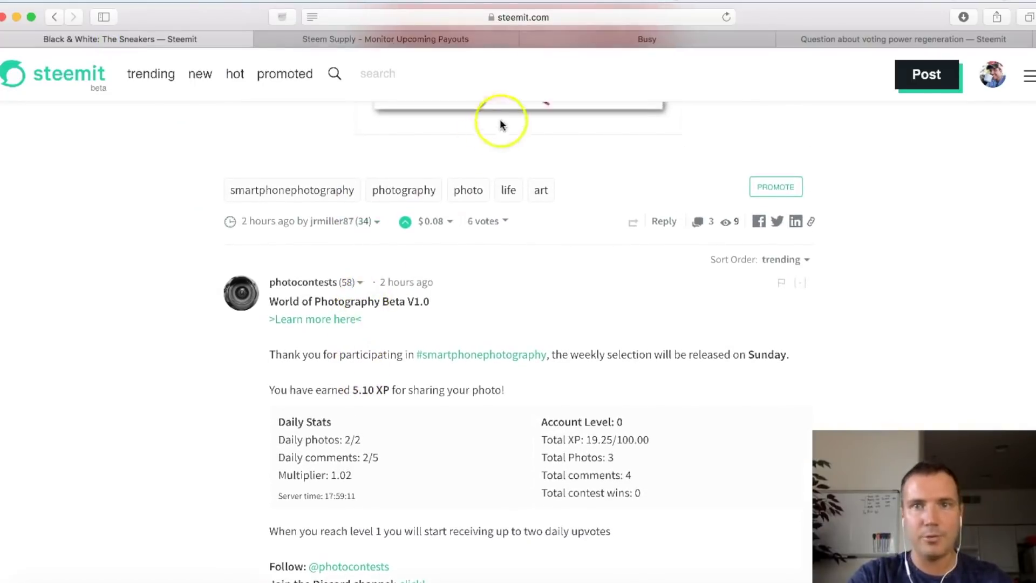
pyautogui.click(557, 41)
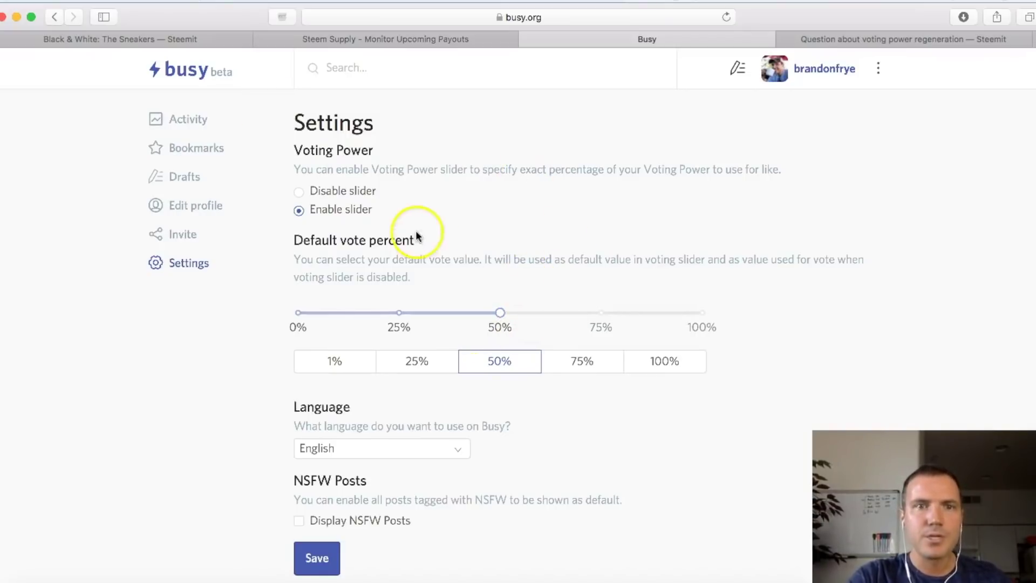
# Return to the Busy feed and inspect the like option on the "Steemcleaner Report for December 26, 2017 Part 2" post
pyautogui.click(186, 77)
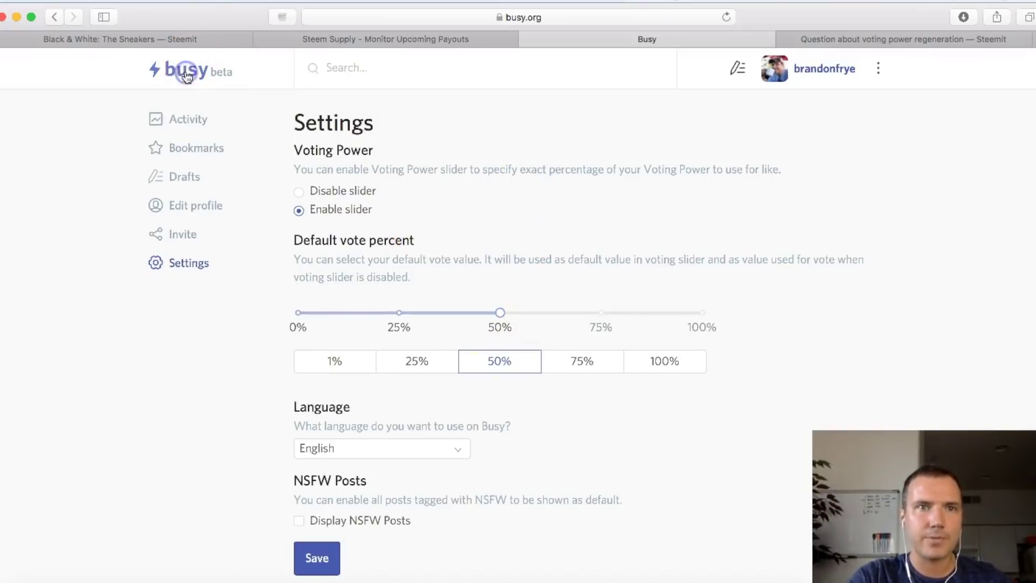
pyautogui.scroll(-1, 529, 187)
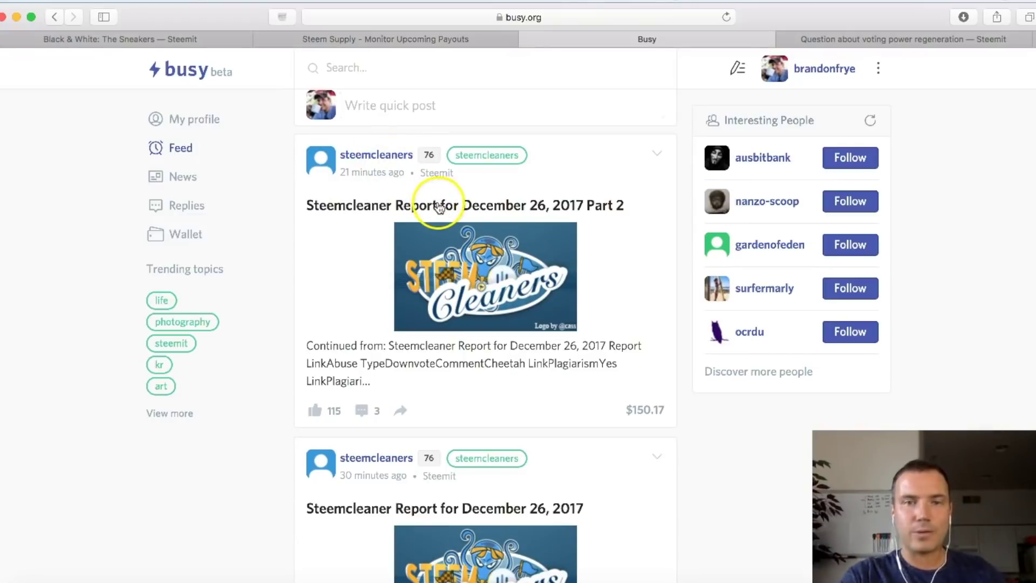
pyautogui.click(420, 208)
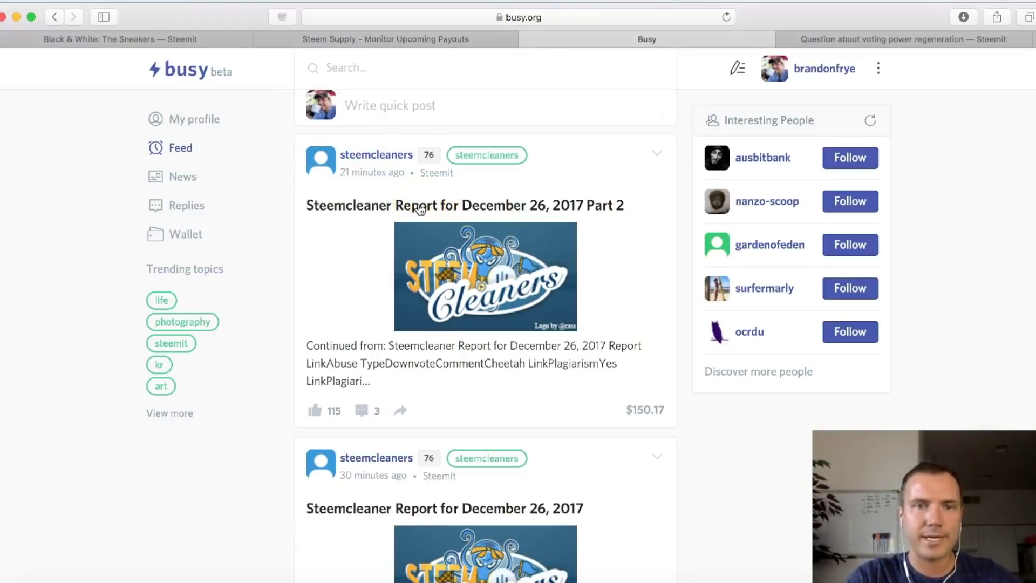
pyautogui.click(419, 207)
pyautogui.click(404, 409)
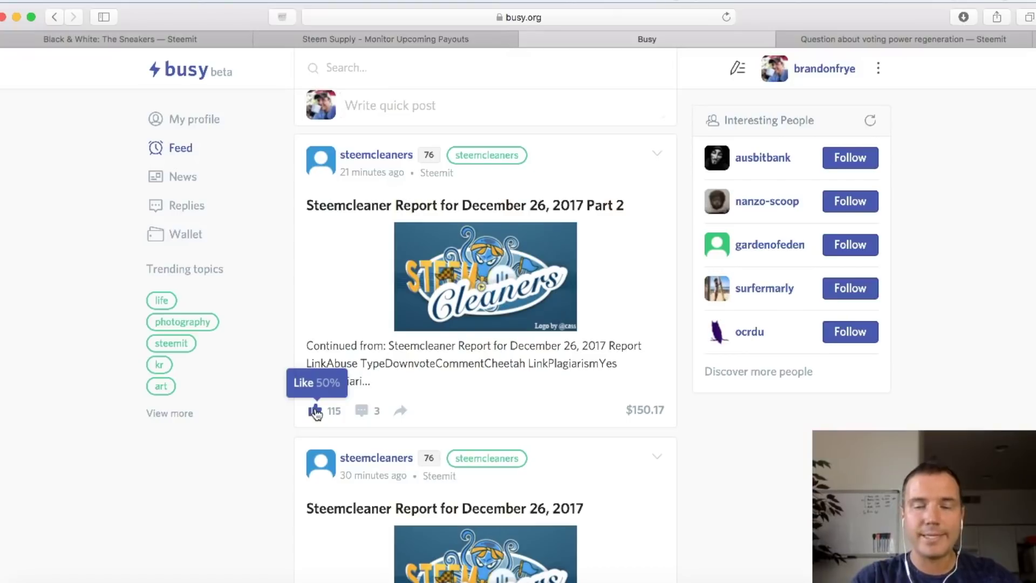
# Recheck the voting power slider setting in Busy and go back to the feed
pyautogui.click(879, 68)
pyautogui.click(868, 185)
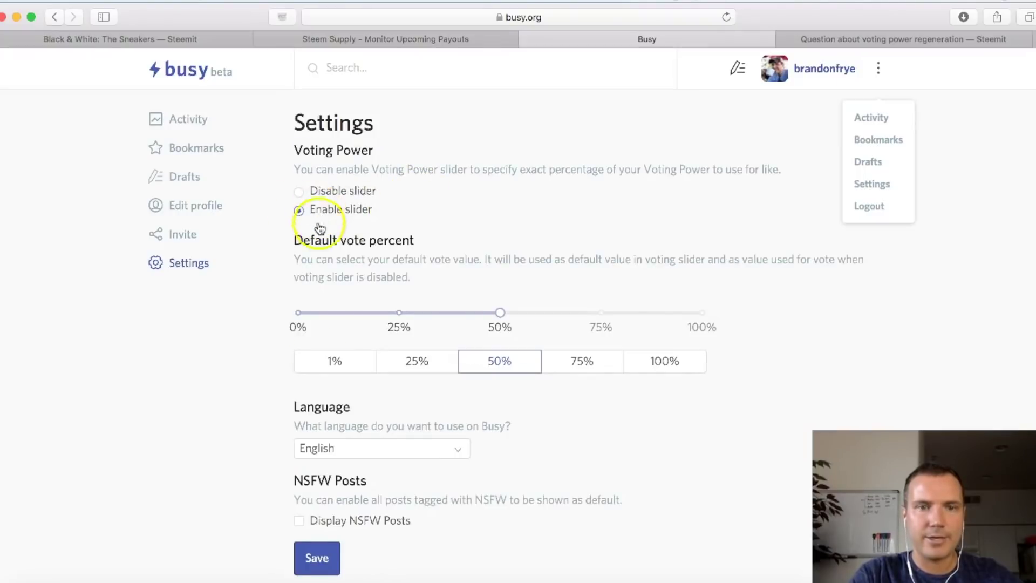
pyautogui.click(54, 16)
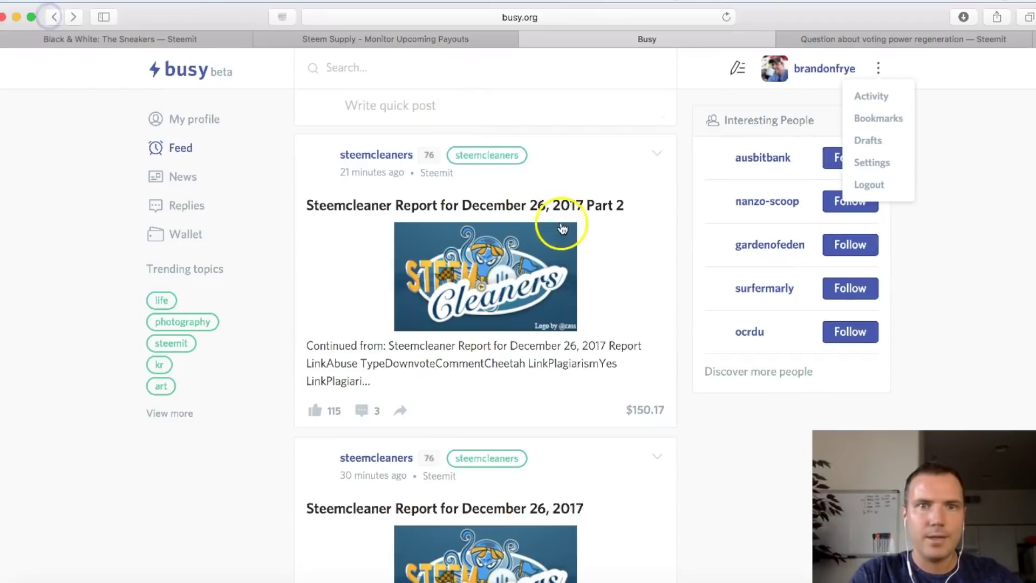
# Upvote the "Steemcleaner Report for December 26, 2017 Part 2" post with the vote slider at 9%
pyautogui.click(316, 411)
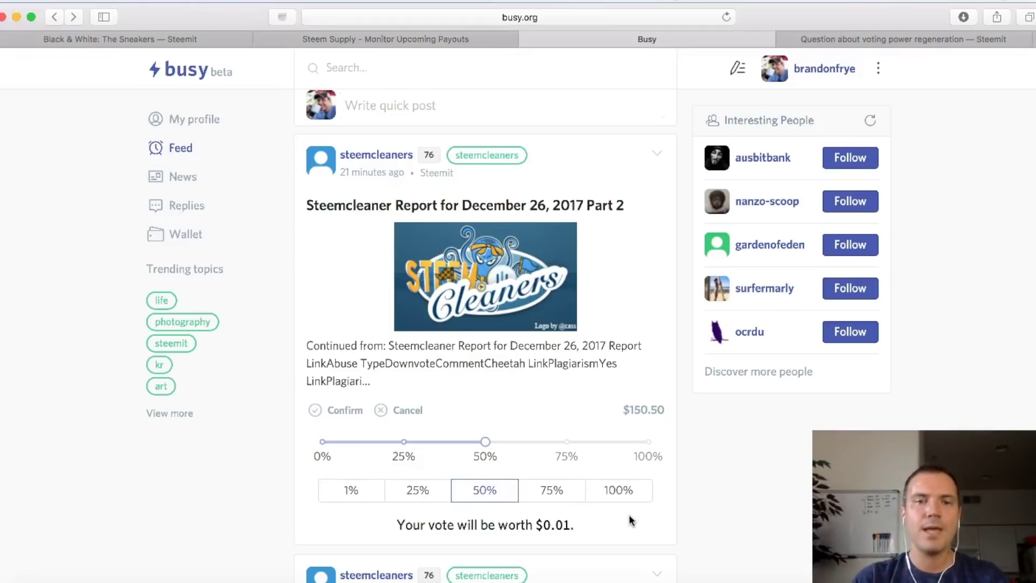
pyautogui.moveTo(484, 448); pyautogui.dragTo(504, 459)
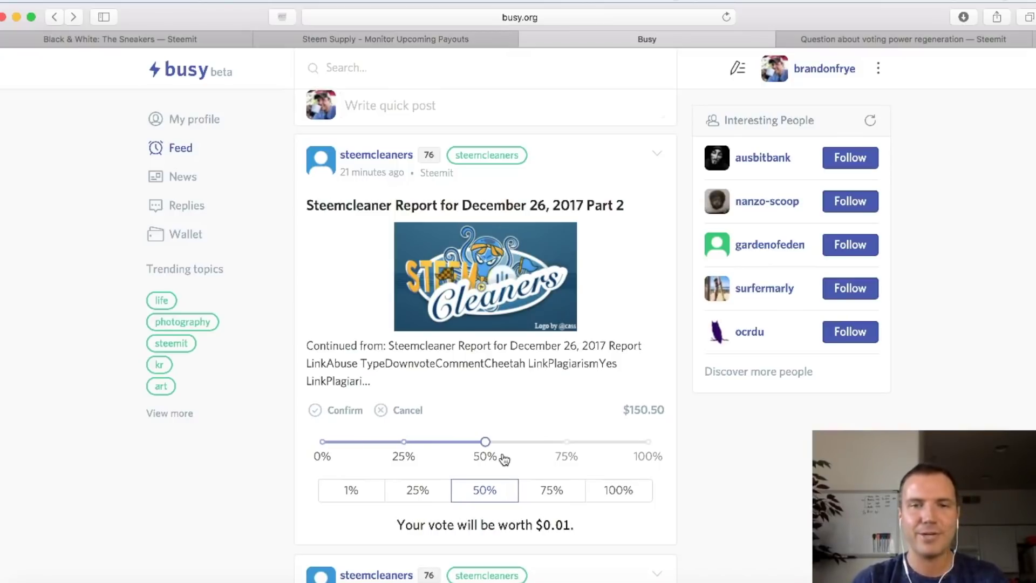
pyautogui.moveTo(504, 459)
pyautogui.mouseDown()
pyautogui.moveTo(476, 457)
pyautogui.moveTo(529, 459)
pyautogui.moveTo(493, 453)
pyautogui.moveTo(517, 454)
pyautogui.mouseUp()
pyautogui.click(427, 490)
pyautogui.click(364, 494)
pyautogui.moveTo(326, 442); pyautogui.dragTo(352, 443)
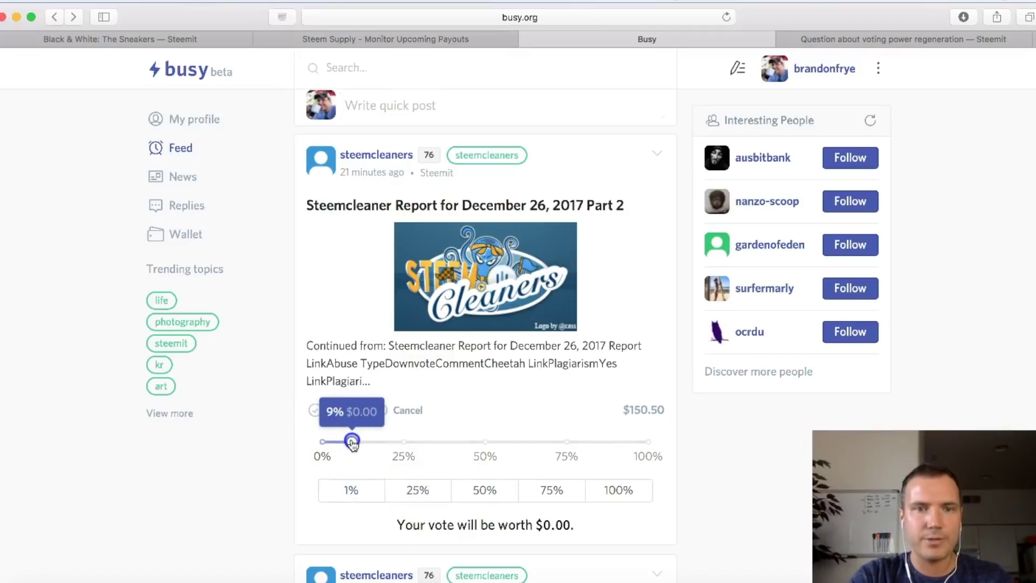
pyautogui.click(383, 444)
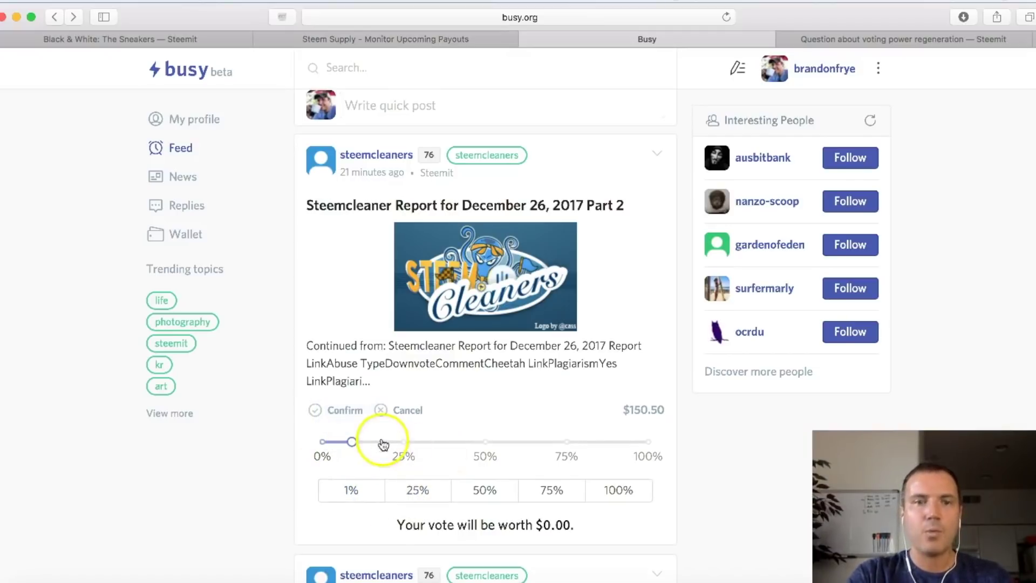
pyautogui.click(342, 423)
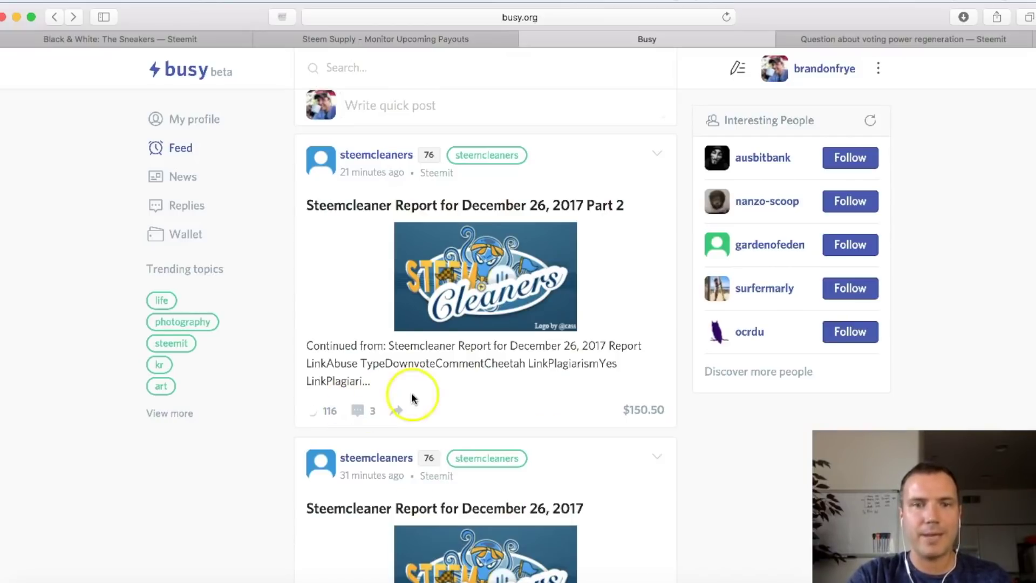
pyautogui.click(69, 324)
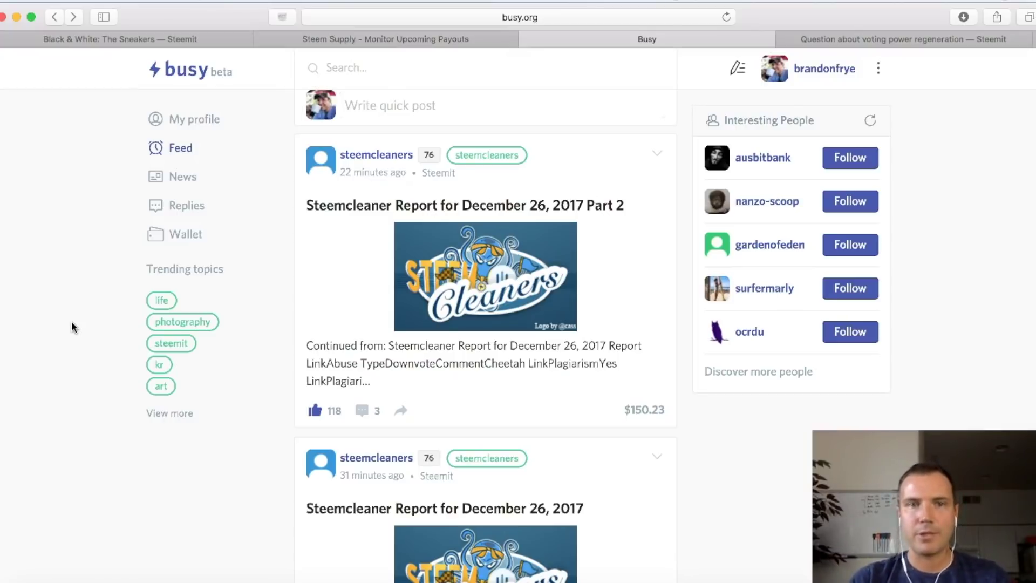
# Look through the posts in the Busy feed and return to the start of the feed
pyautogui.click(92, 320)
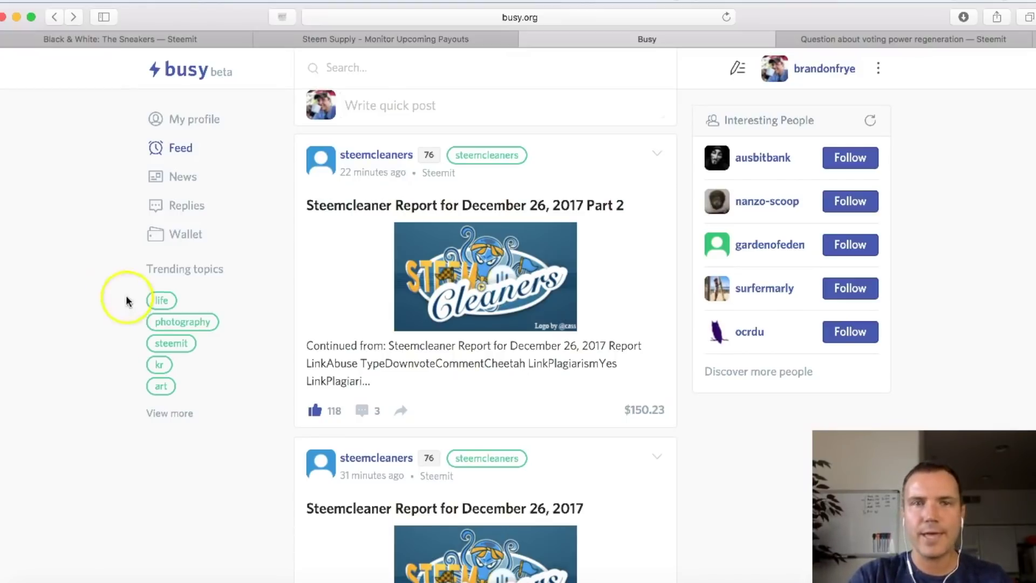
pyautogui.scroll(1, 51, 300)
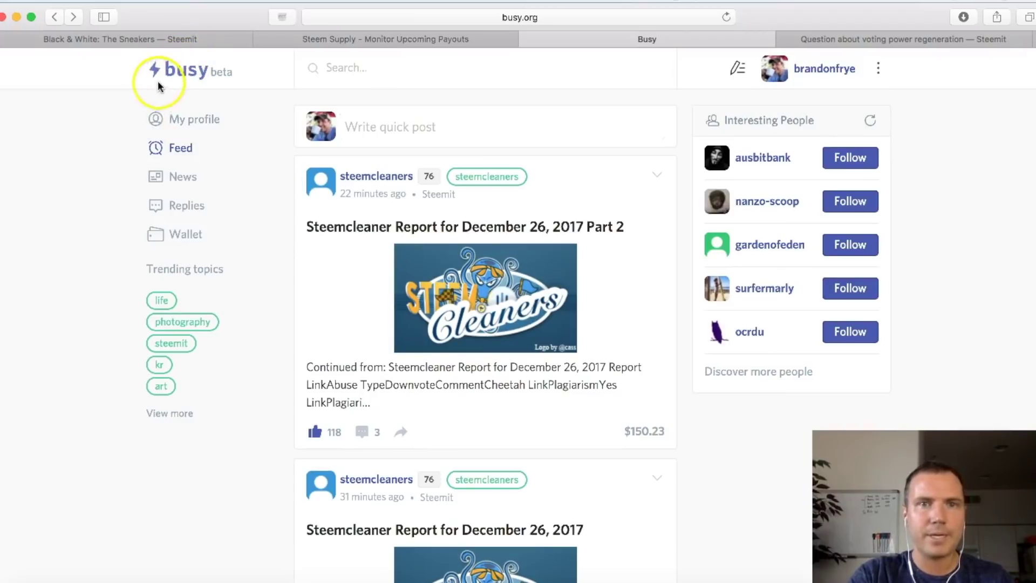
pyautogui.scroll(-5, 107, 147)
pyautogui.scroll(-8, 107, 147)
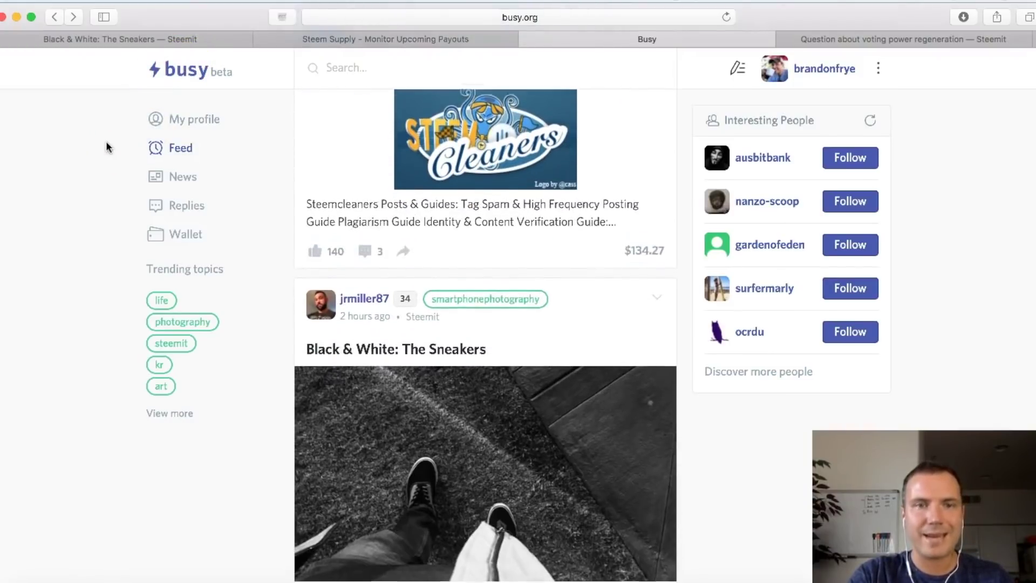
pyautogui.scroll(-5, 100, 145)
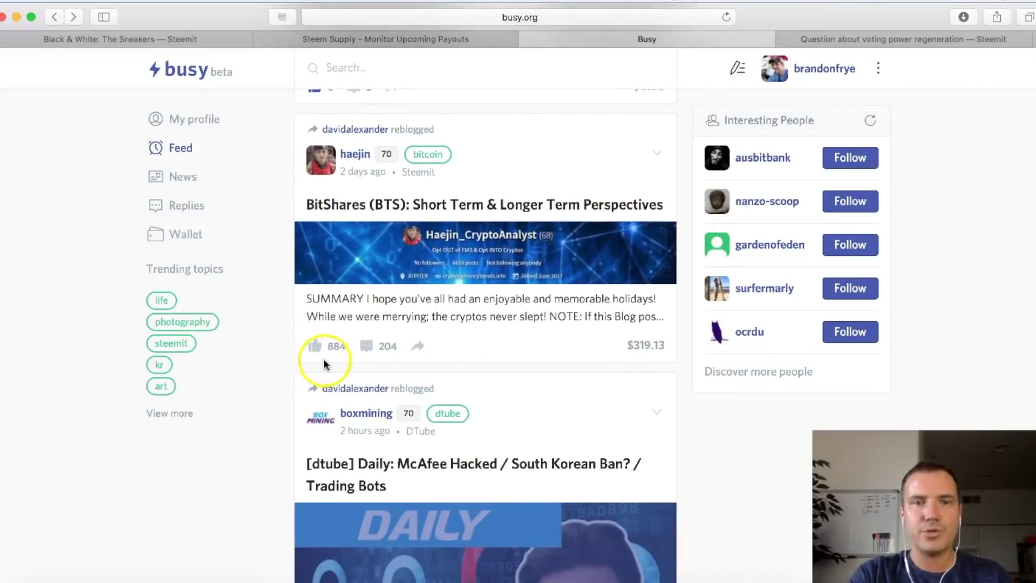
pyautogui.scroll(13, 47, 348)
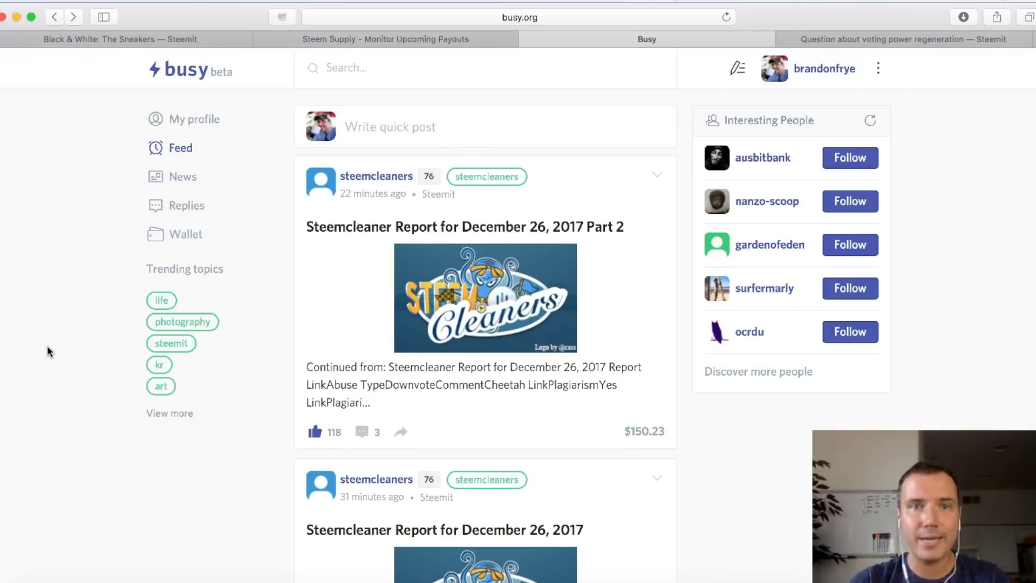
# Switch to Steem Supply and reload the account page to check the current voting power and vote worth
pyautogui.click(433, 40)
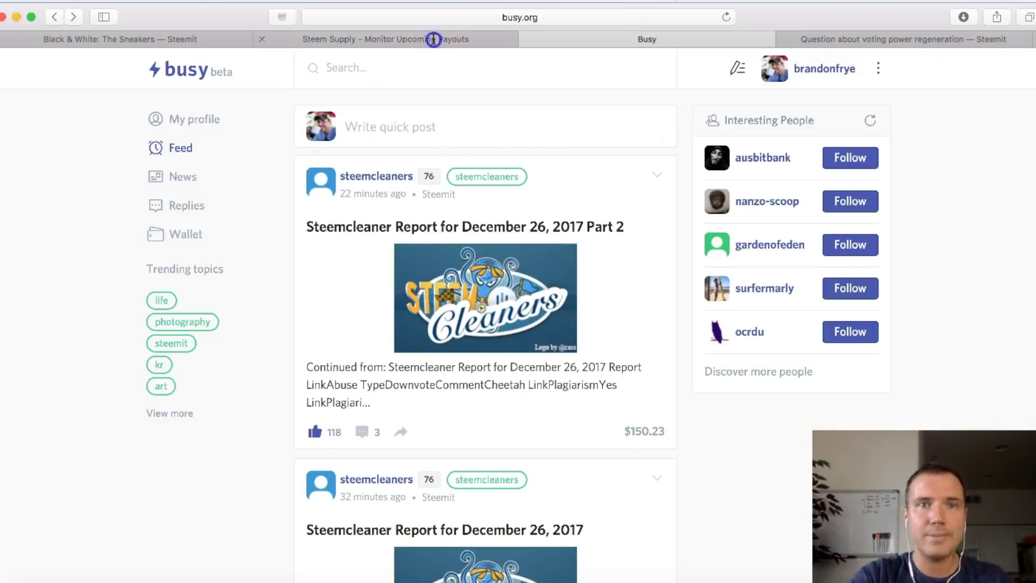
pyautogui.click(727, 17)
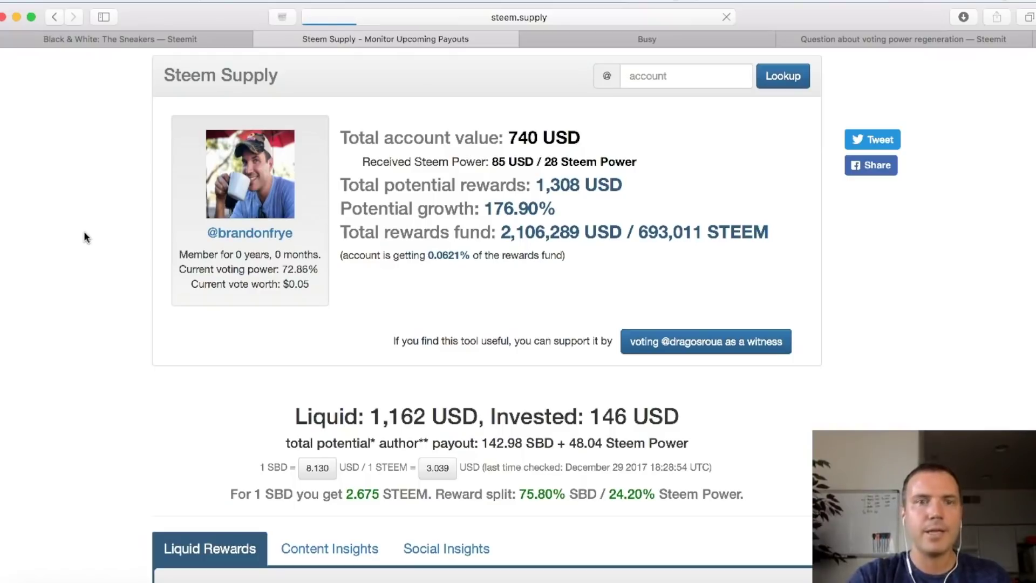
pyautogui.click(199, 187)
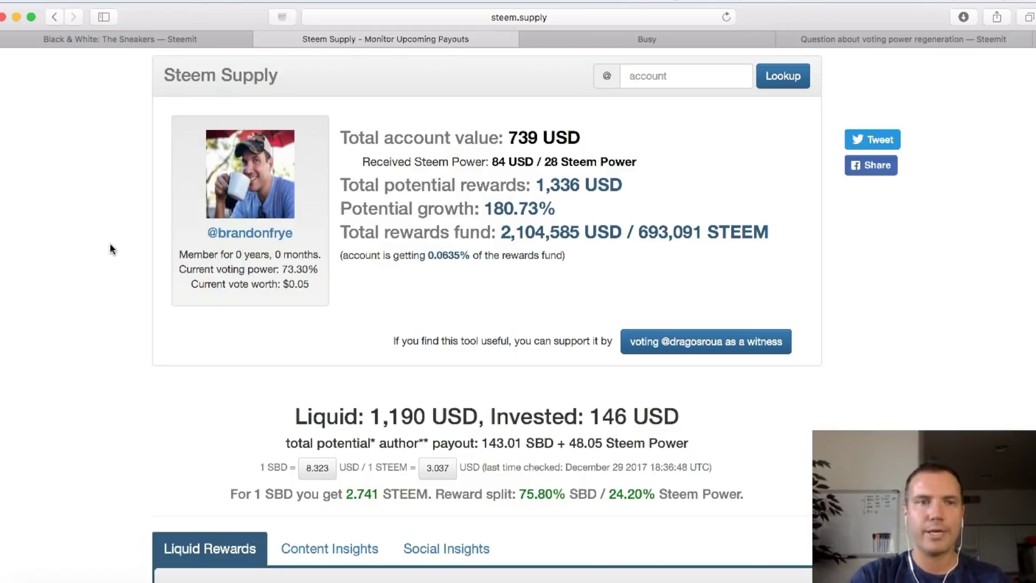
# Revisit the Busy feed, the Steemit question about voting power regeneration, and the Steem Supply page
pyautogui.click(623, 37)
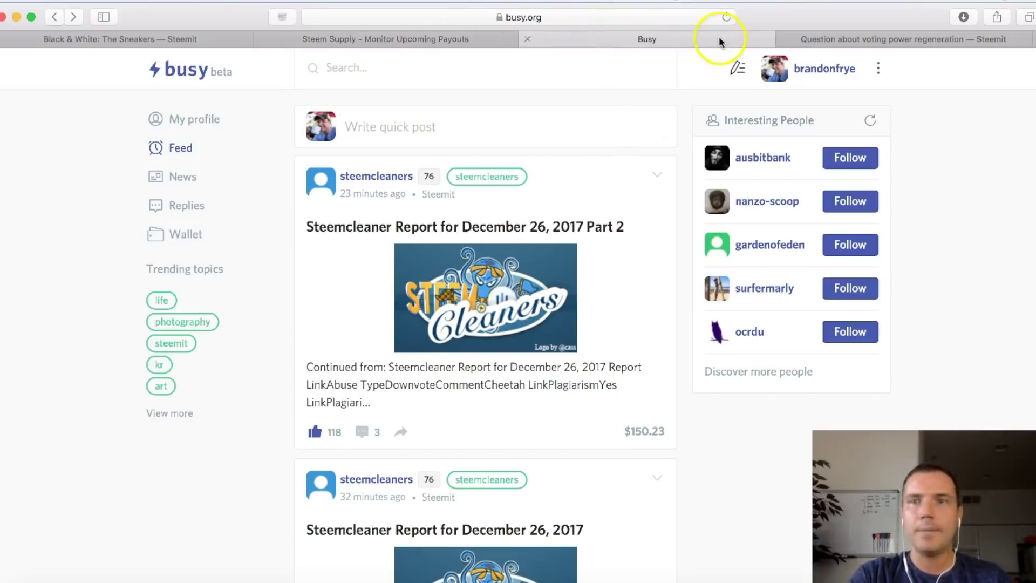
pyautogui.click(819, 38)
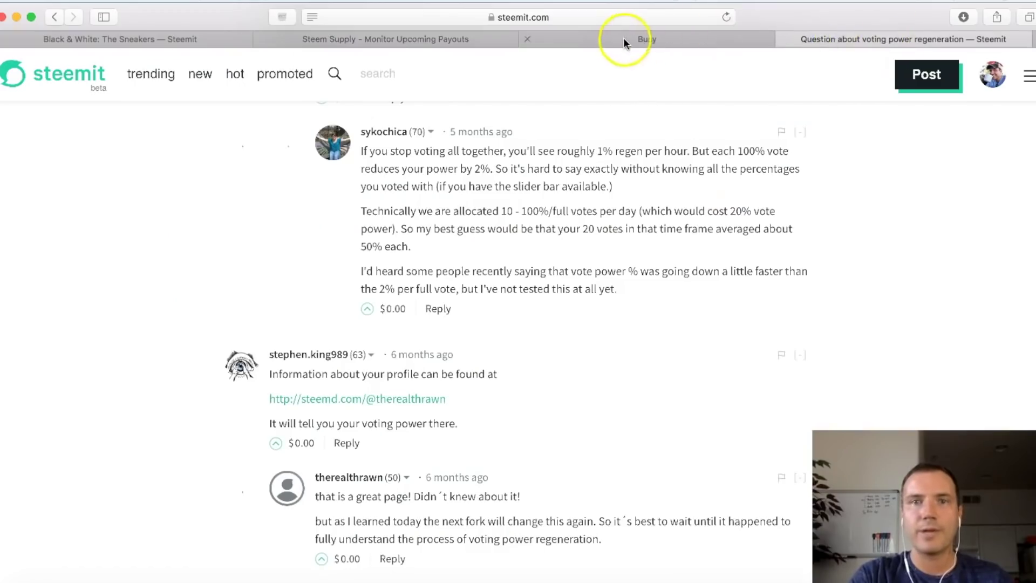
pyautogui.click(624, 39)
pyautogui.click(451, 42)
# Return to the "Black & White: The Sneakers" post on Steemit and open the account's own blog
pyautogui.click(197, 40)
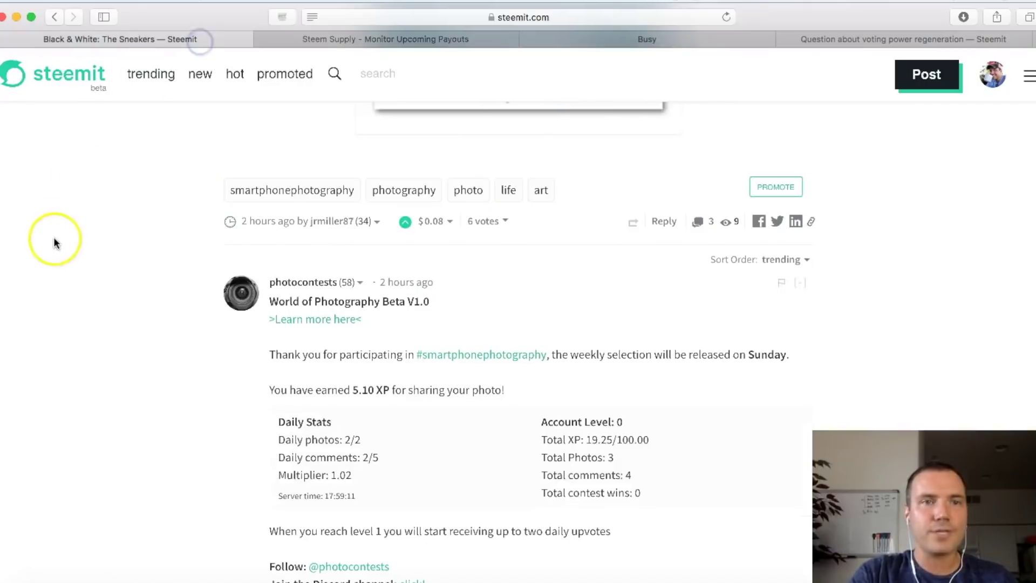
pyautogui.scroll(2, 51, 251)
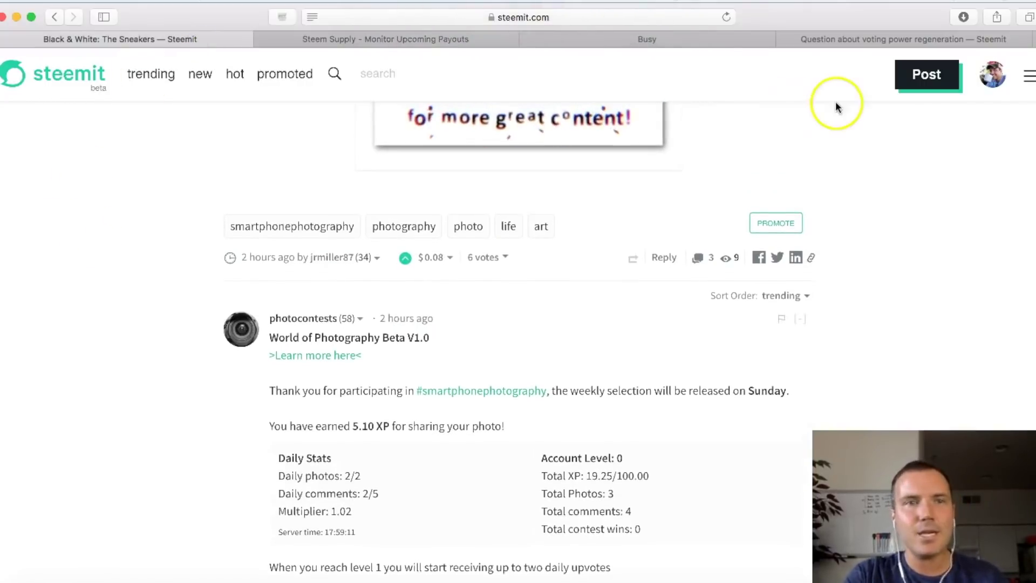
pyautogui.click(993, 75)
pyautogui.click(910, 165)
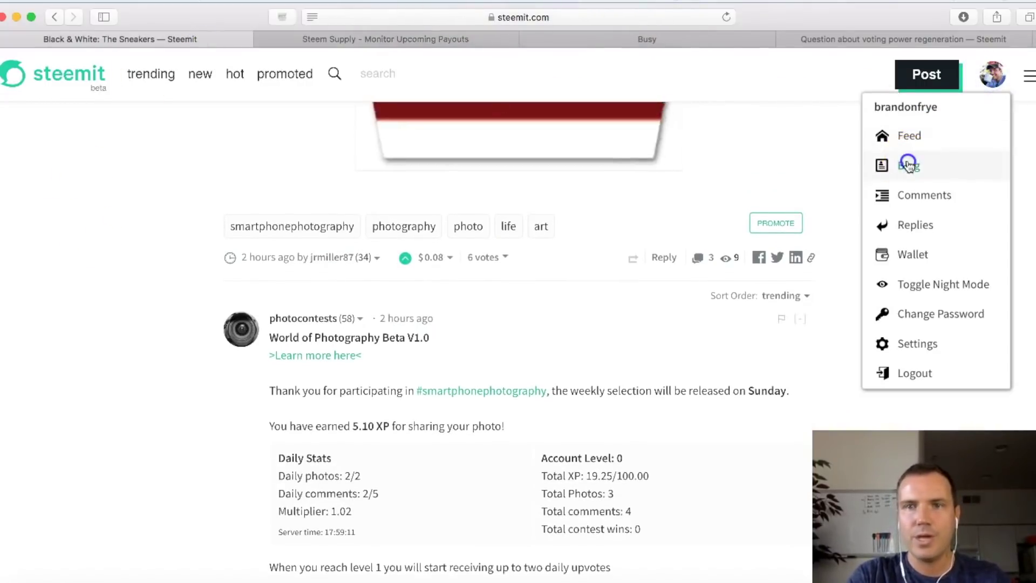